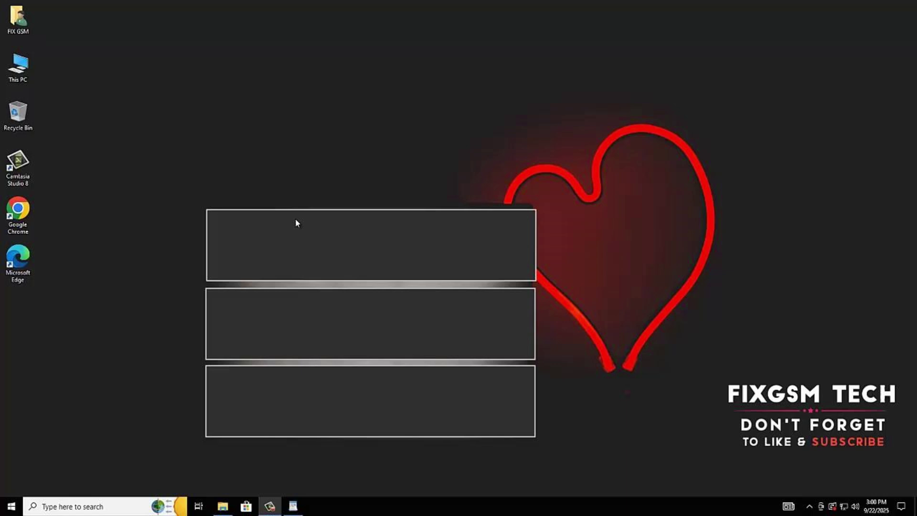
Refresh the desktop from its context menu, then search Windows for PowerShell
{"action": "right_click", "coordinate": [264, 212]}
{"action": "left_click", "coordinate": [285, 239]}
{"action": "right_click", "coordinate": [249, 204]}
{"action": "left_click", "coordinate": [260, 230]}
{"action": "right_click", "coordinate": [241, 194]}
{"action": "left_click", "coordinate": [254, 223]}
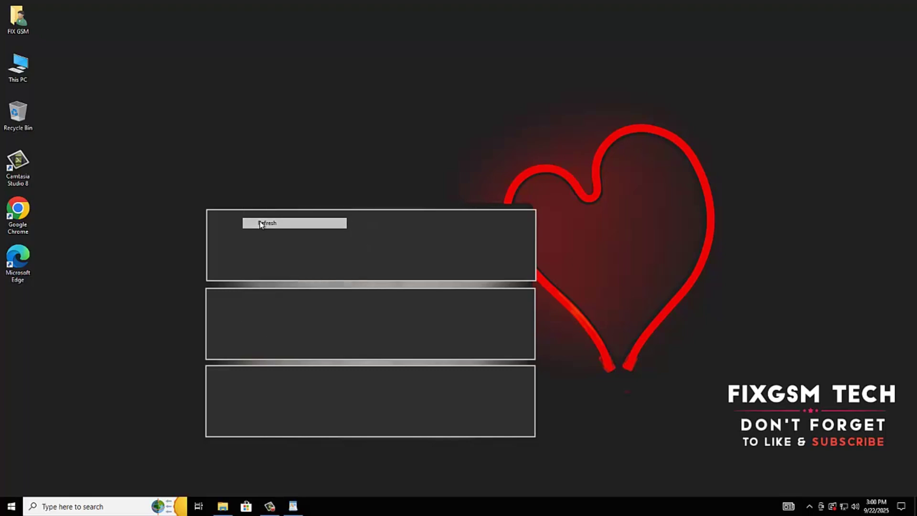
{"action": "left_click", "coordinate": [107, 506]}
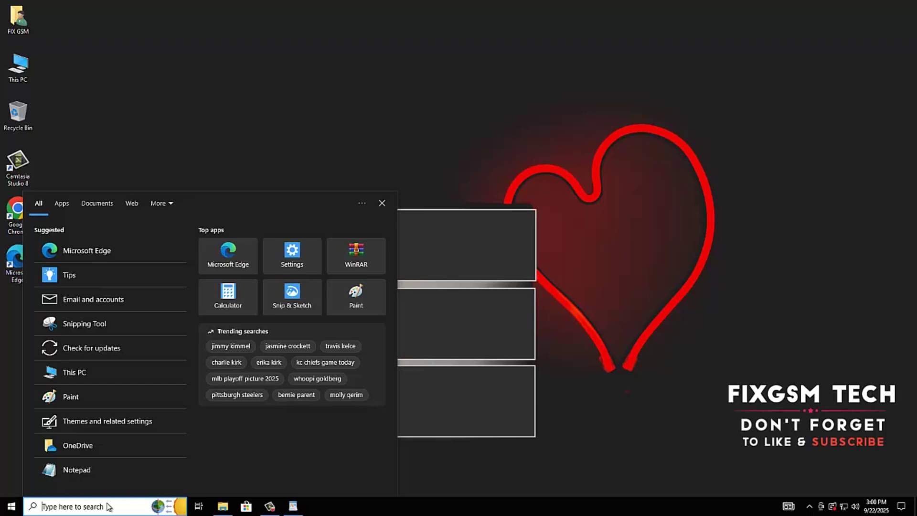
{"action": "type", "text": "windows"}
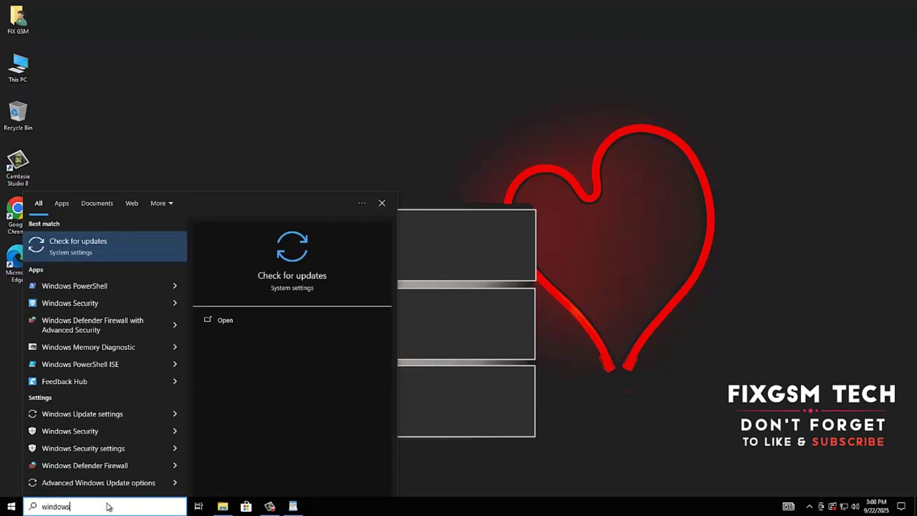
{"action": "type", "text": " power"}
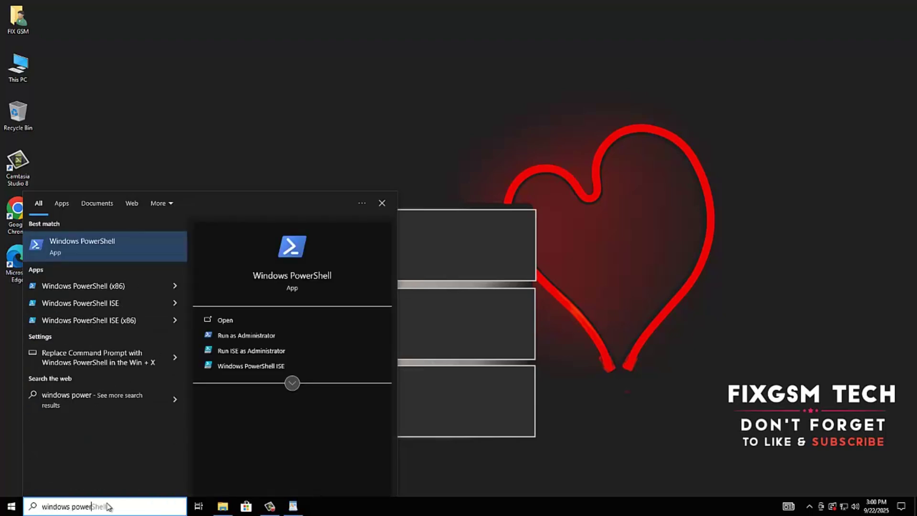
{"action": "left_click", "coordinate": [87, 244]}
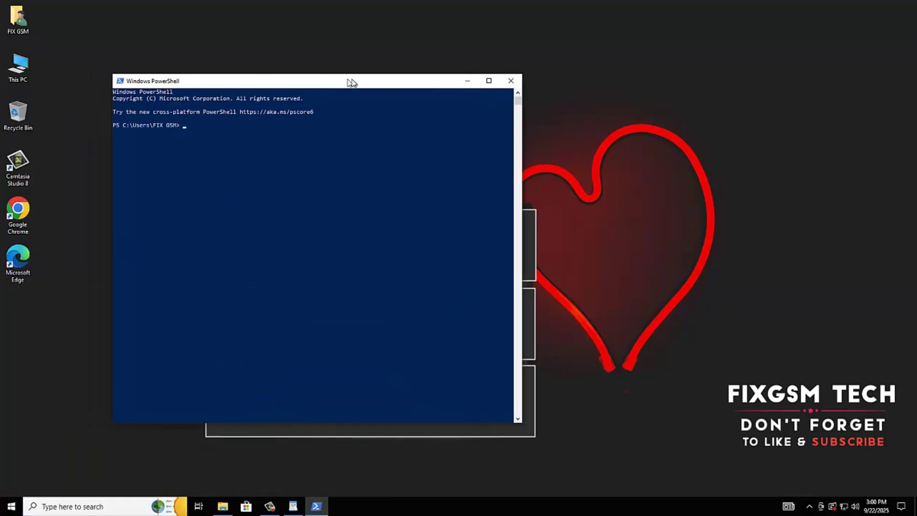
{"action": "left_click_drag", "start_coordinate": [312, 85], "coordinate": [464, 84]}
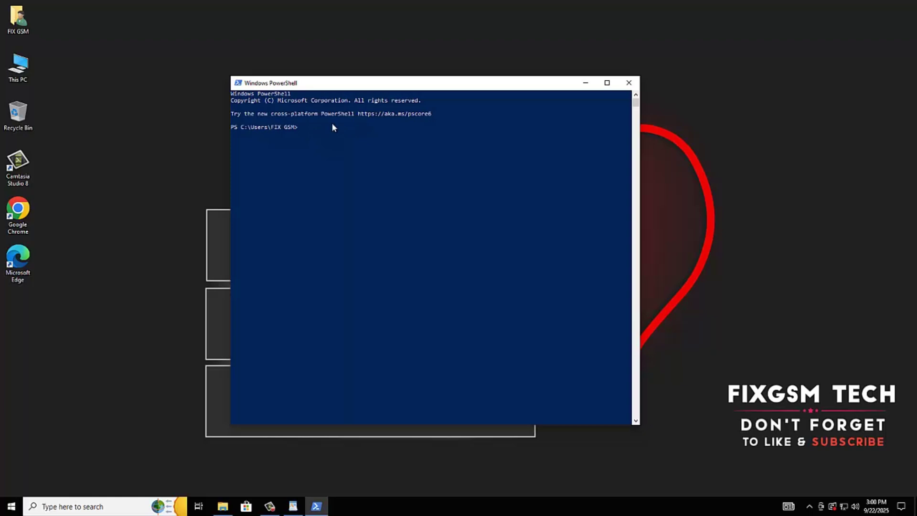
{"action": "type", "text": "irm https://coporton.com/ias | iexirm https://coporton.com/ias | iex"}
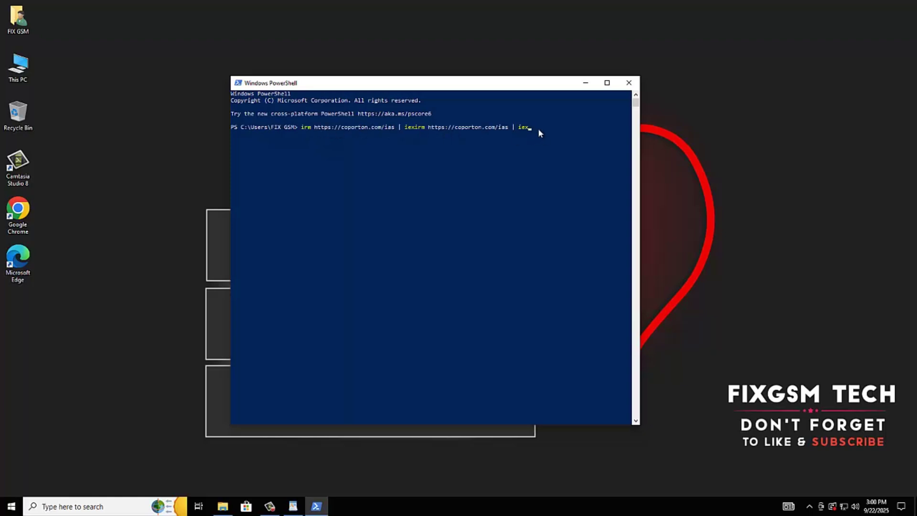
{"action": "key", "text": "BackSpace"}
{"action": "key", "text": "BackSpace"}
{"action": "key", "text": "BackSpace"}
{"action": "key", "text": "BackSpace"}
{"action": "key", "text": "BackSpace"}
{"action": "key", "text": "BackSpace"}
{"action": "key", "text": "BackSpace"}
{"action": "key", "text": "BackSpace"}
{"action": "key", "text": "BackSpace"}
{"action": "key", "text": "BackSpace"}
{"action": "key", "text": "BackSpace"}
{"action": "key", "text": "BackSpace"}
{"action": "key", "text": "BackSpace"}
{"action": "key", "text": "BackSpace"}
{"action": "key", "text": "BackSpace"}
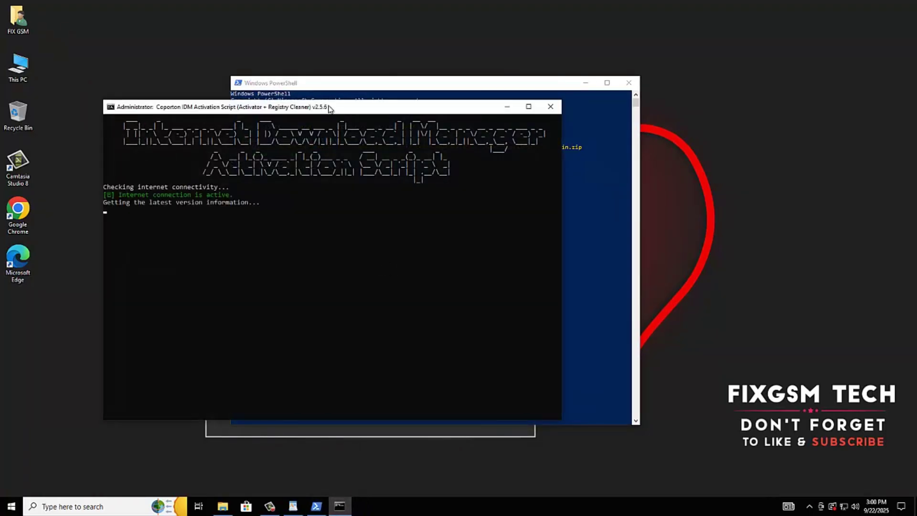
Reposition the script console and submit option 1 to download the latest IDM version
{"action": "left_click_drag", "start_coordinate": [329, 111], "coordinate": [440, 111]}
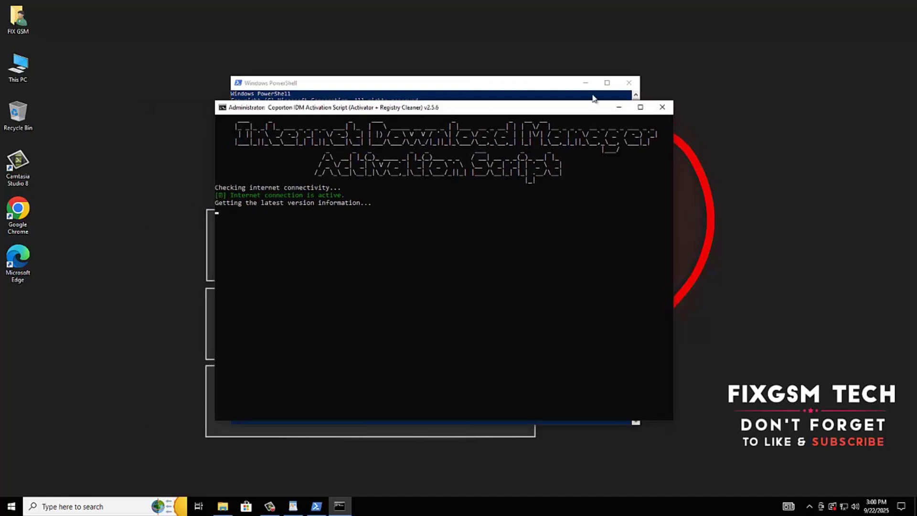
{"action": "left_click_drag", "start_coordinate": [429, 112], "coordinate": [427, 103]}
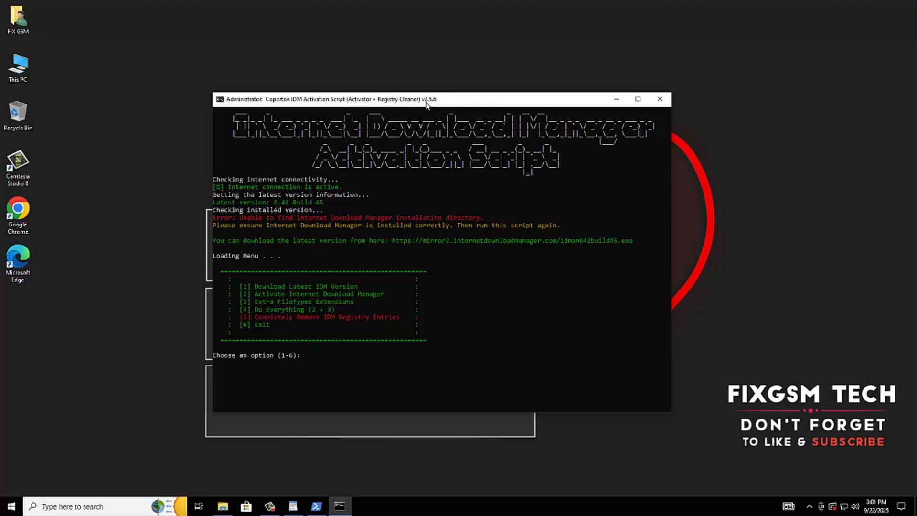
{"action": "left_click_drag", "start_coordinate": [442, 99], "coordinate": [433, 80]}
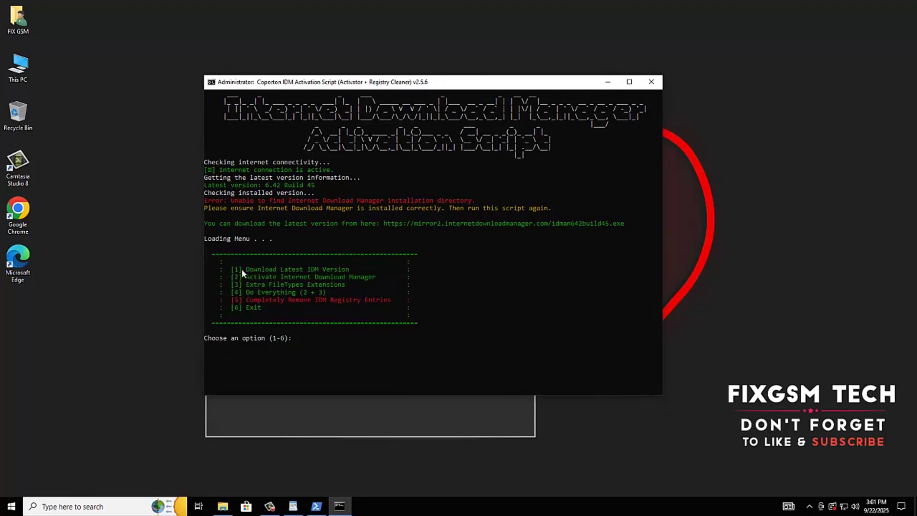
{"action": "left_click_drag", "start_coordinate": [242, 269], "coordinate": [351, 268]}
{"action": "left_click", "coordinate": [351, 269]}
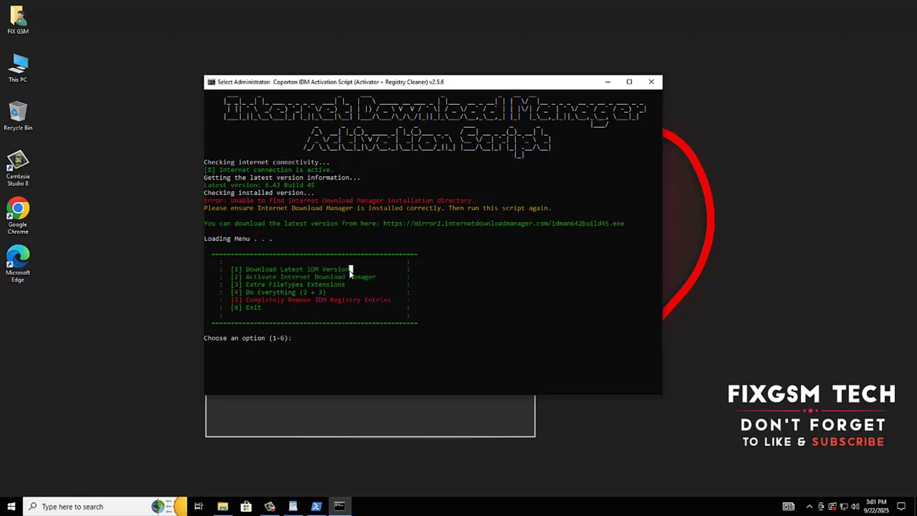
{"action": "left_click", "coordinate": [316, 346]}
{"action": "type", "text": "1"}
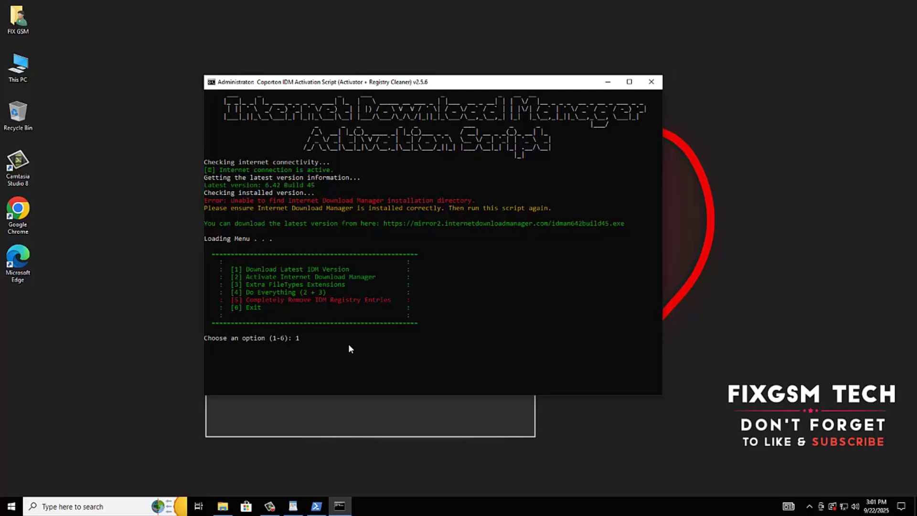
{"action": "key", "text": "Return"}
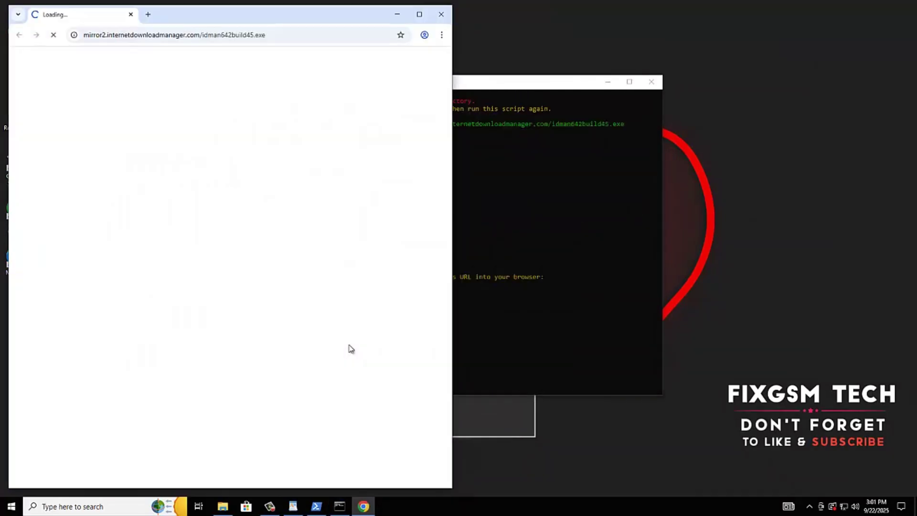
Maximize Chrome to download and run the idman642build45.exe installer
{"action": "left_click", "coordinate": [419, 14]}
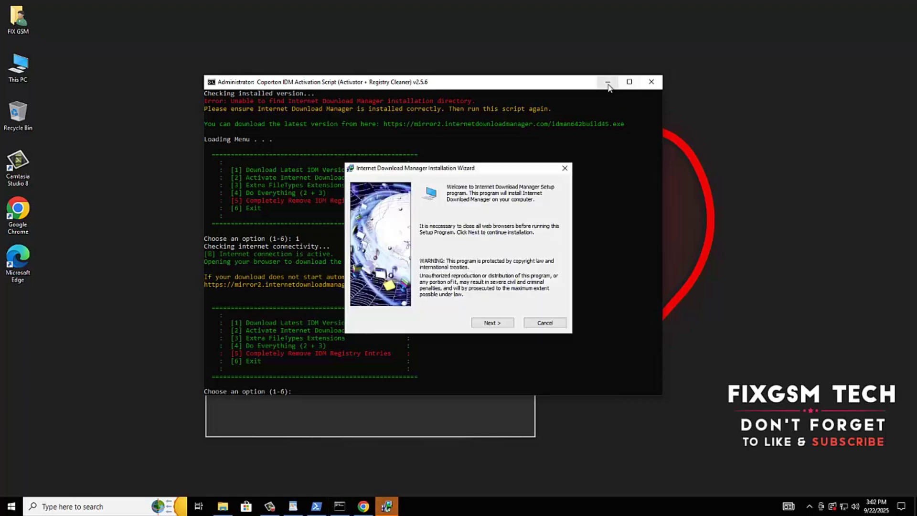
Accept the IDM license terms, keep the default destination folder and start installation
{"action": "left_click", "coordinate": [502, 324]}
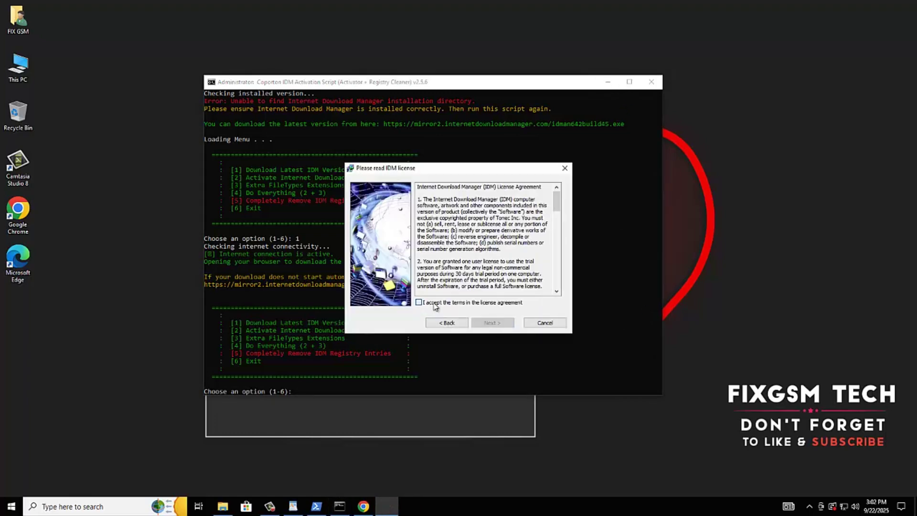
{"action": "left_click", "coordinate": [434, 304]}
{"action": "left_click", "coordinate": [499, 323]}
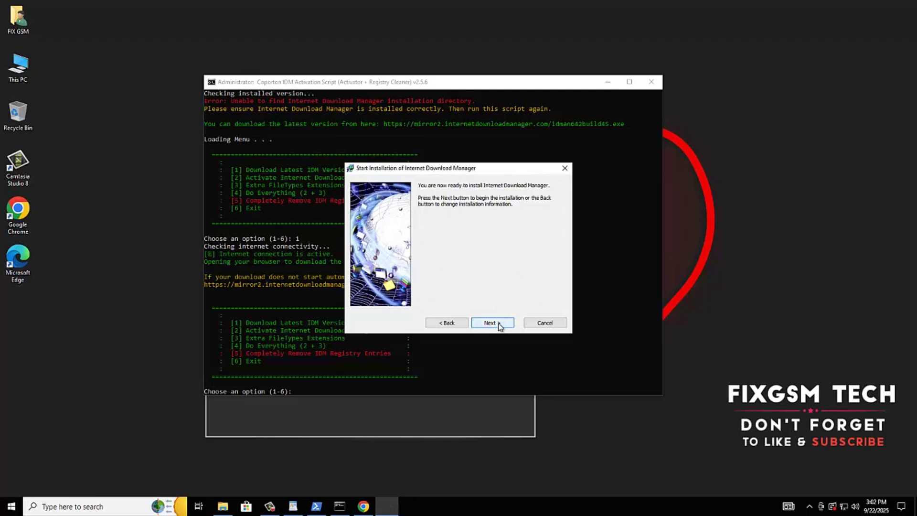
{"action": "left_click", "coordinate": [498, 323]}
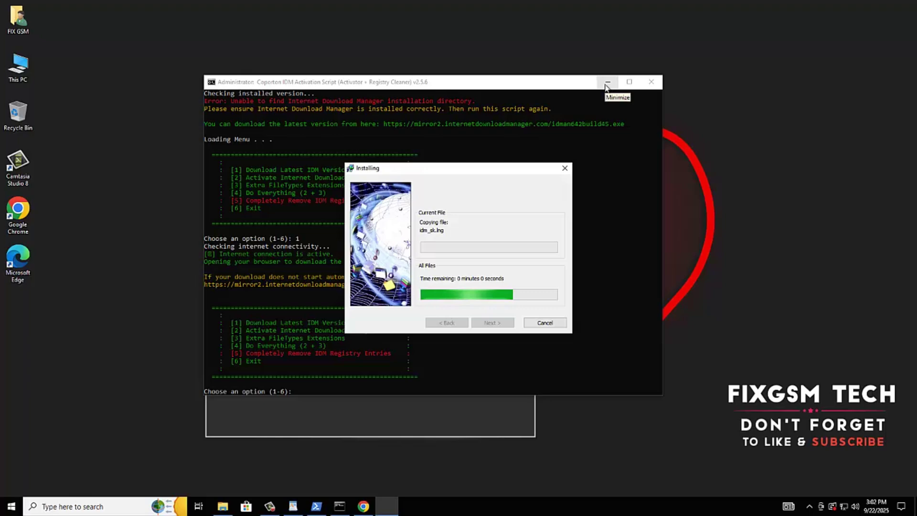
Refresh the desktop, finish the installer and launch IDM from its new shortcut
{"action": "right_click", "coordinate": [710, 171]}
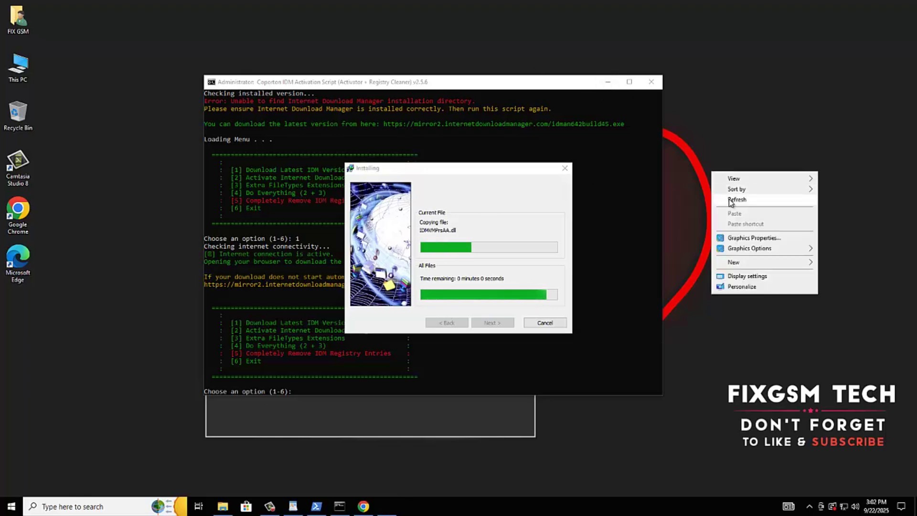
{"action": "left_click", "coordinate": [737, 200]}
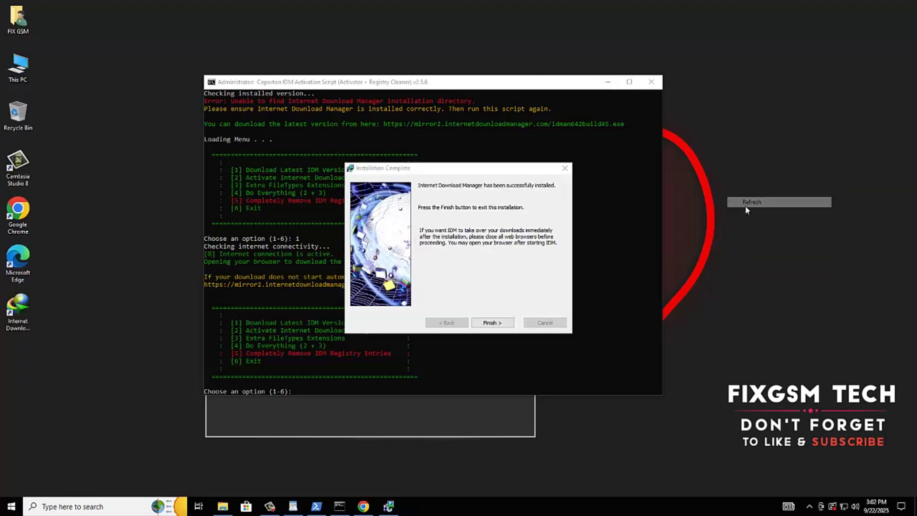
{"action": "left_click", "coordinate": [506, 324]}
{"action": "double_click", "coordinate": [37, 316]}
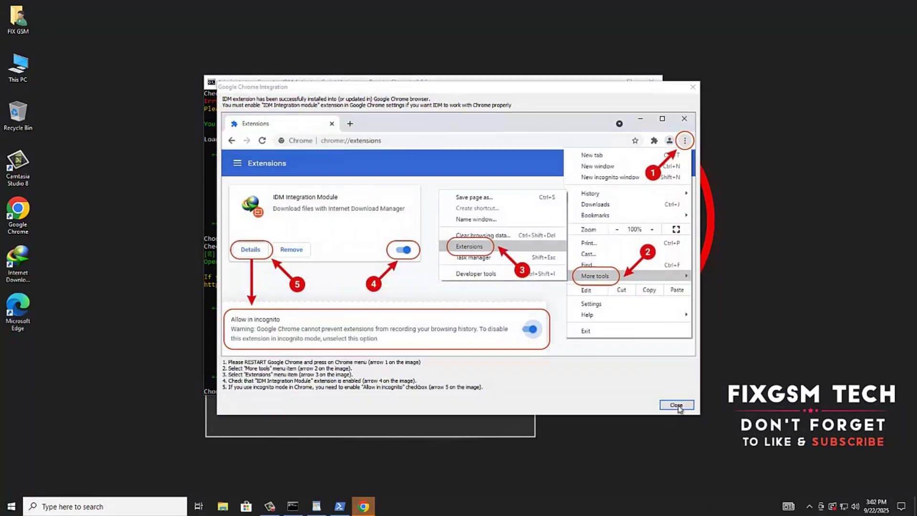
Dismiss the browser integration notice and turn off tips at startup
{"action": "left_click", "coordinate": [677, 407]}
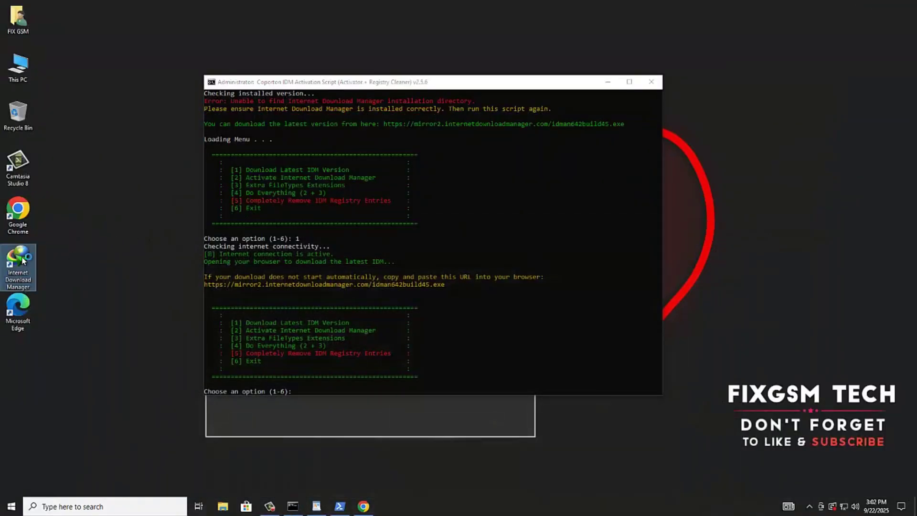
{"action": "left_click", "coordinate": [422, 308]}
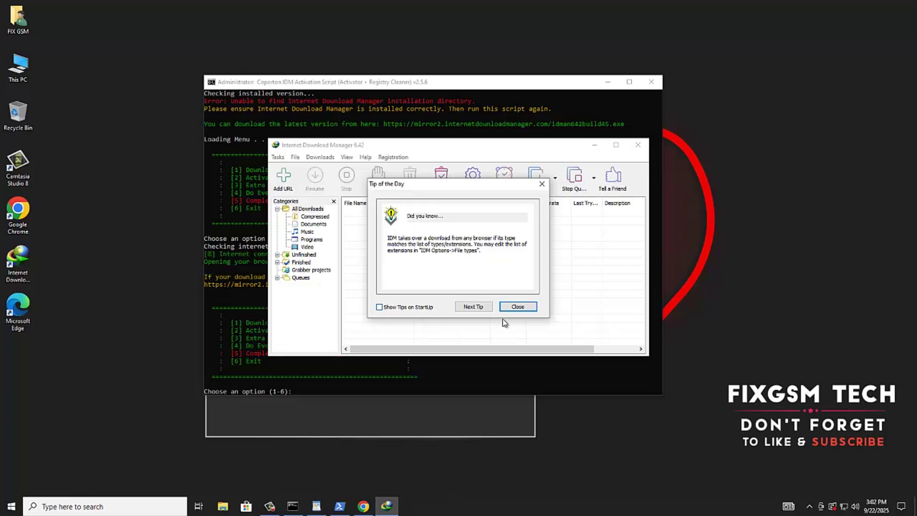
{"action": "left_click", "coordinate": [518, 307]}
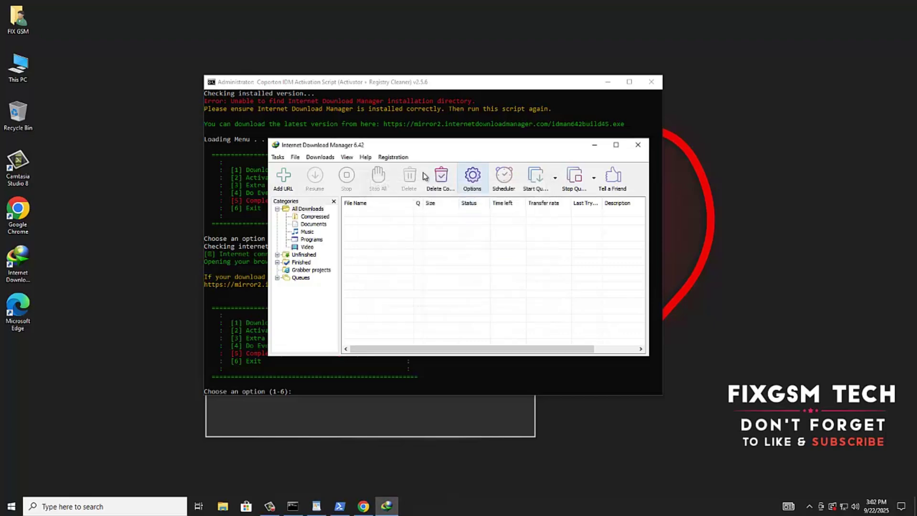
View the Registration form, cancel it without details and exit IDM
{"action": "left_click", "coordinate": [393, 158]}
{"action": "left_click", "coordinate": [411, 180]}
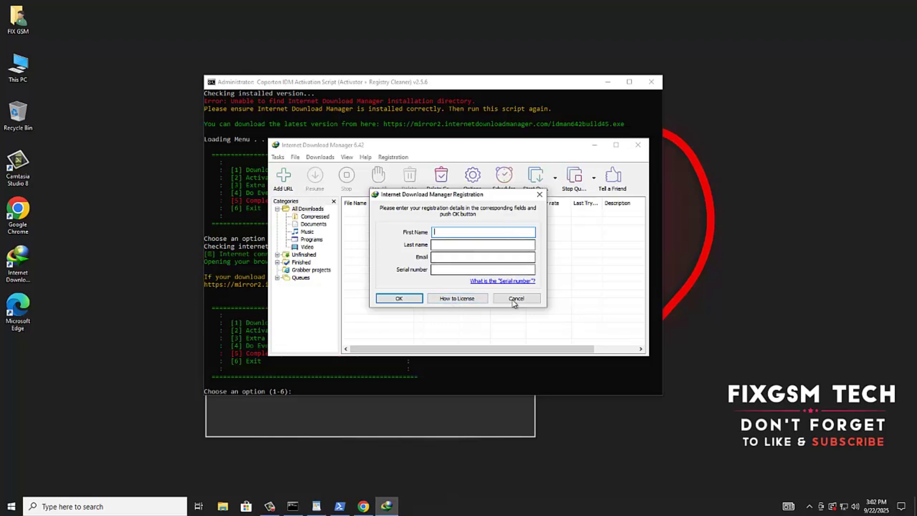
{"action": "left_click", "coordinate": [515, 299]}
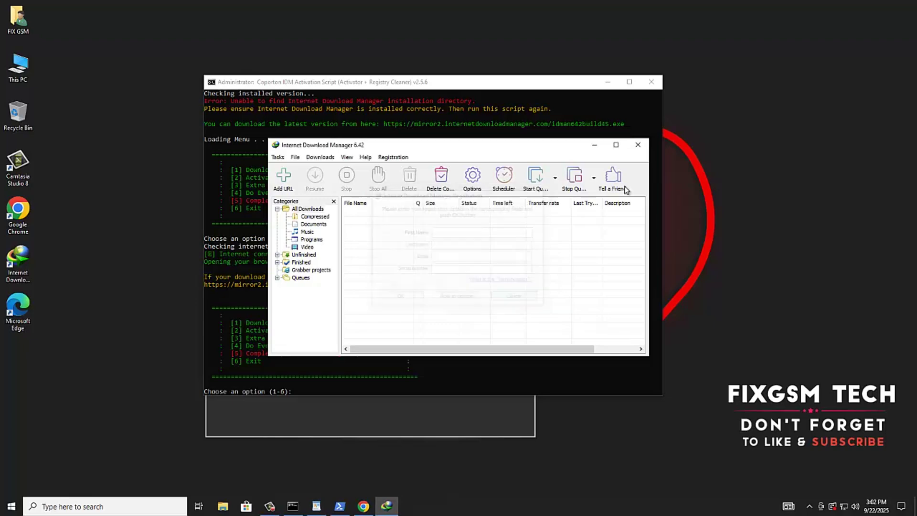
{"action": "left_click", "coordinate": [638, 145]}
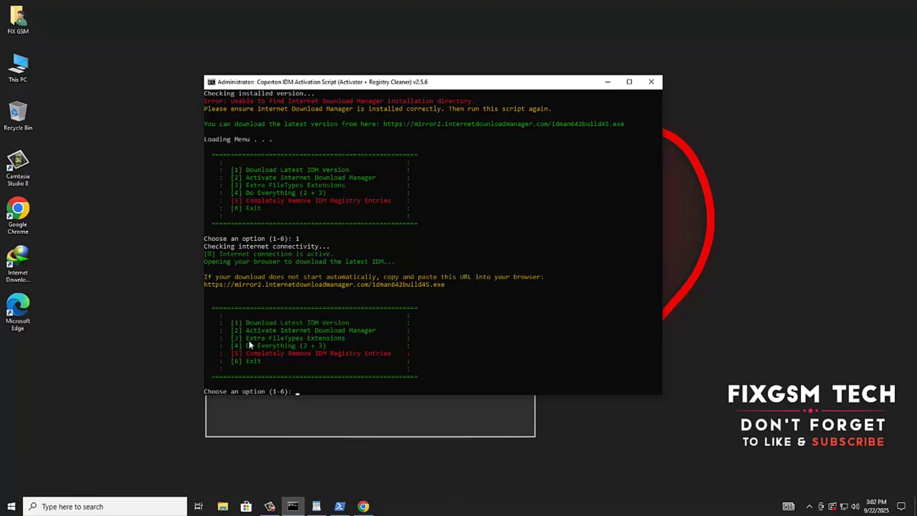
Submit option 2 and register IDM under first name FIX, last name GSM
{"action": "left_click_drag", "start_coordinate": [249, 329], "coordinate": [368, 331]}
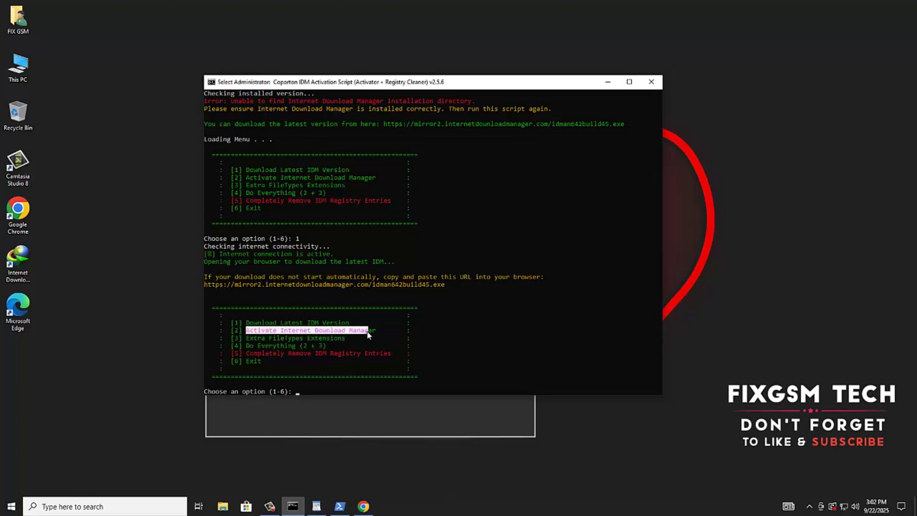
{"action": "left_click", "coordinate": [301, 392]}
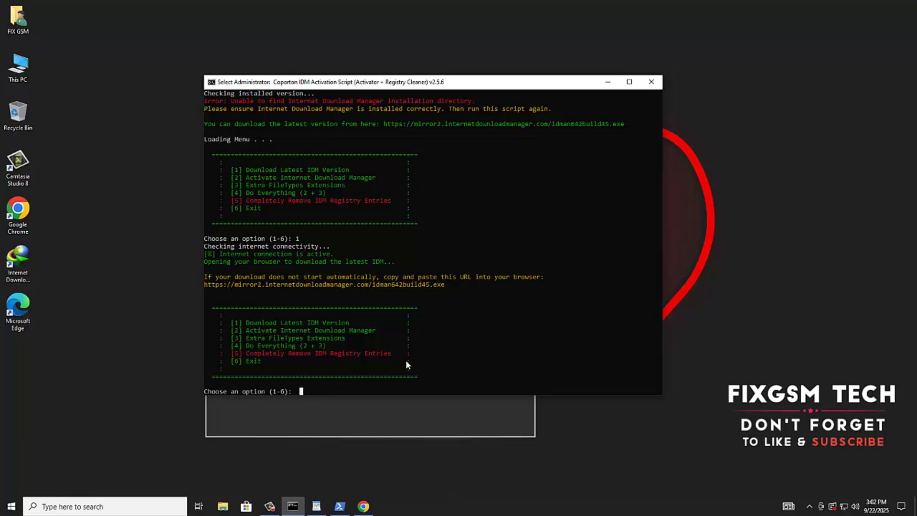
{"action": "type", "text": "2"}
{"action": "key", "text": "Return"}
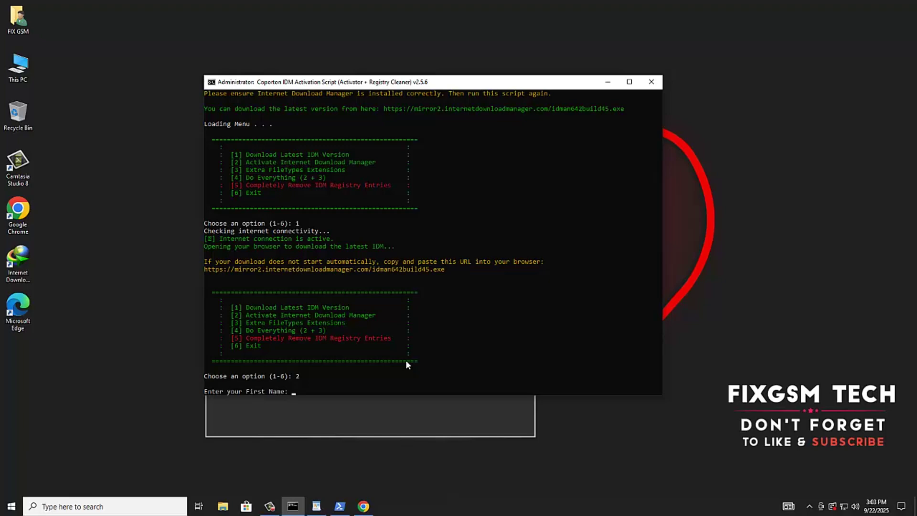
{"action": "type", "text": "FIX"}
{"action": "key", "text": "Return"}
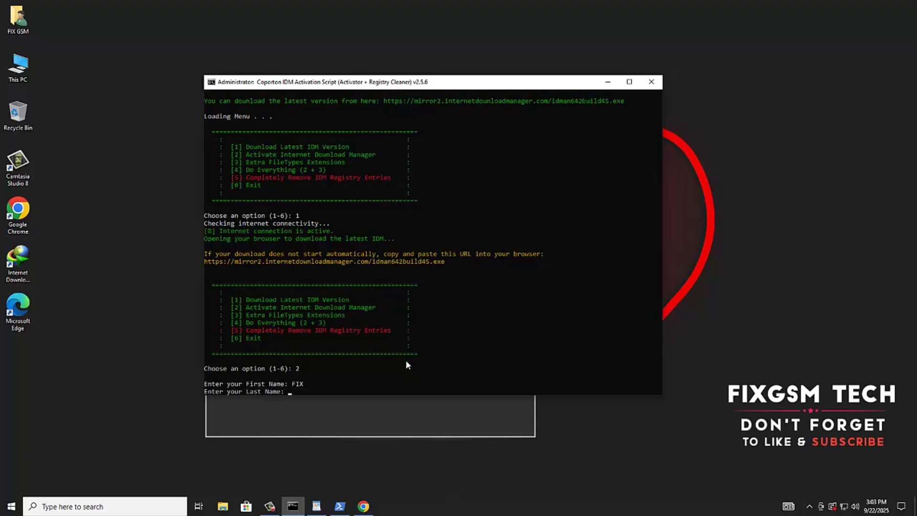
{"action": "type", "text": "GSM"}
{"action": "key", "text": "Return"}
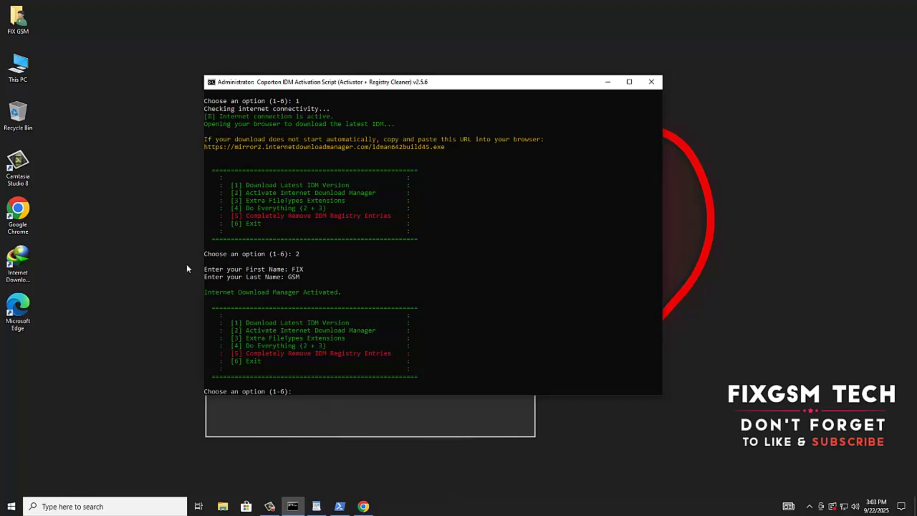
Reopen IDM and confirm the registration info shows a lifetime license to FIX GSM, then dismiss it
{"action": "double_click", "coordinate": [27, 267]}
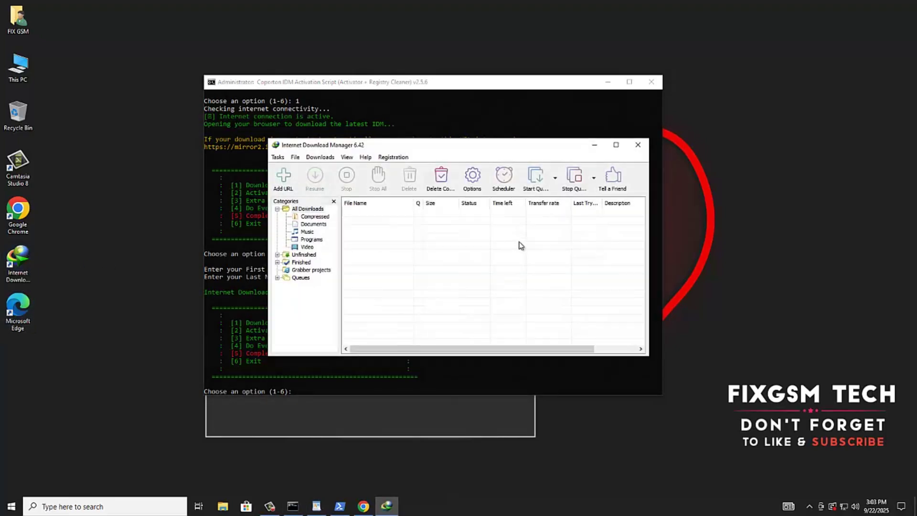
{"action": "left_click", "coordinate": [391, 157]}
{"action": "left_click", "coordinate": [408, 179]}
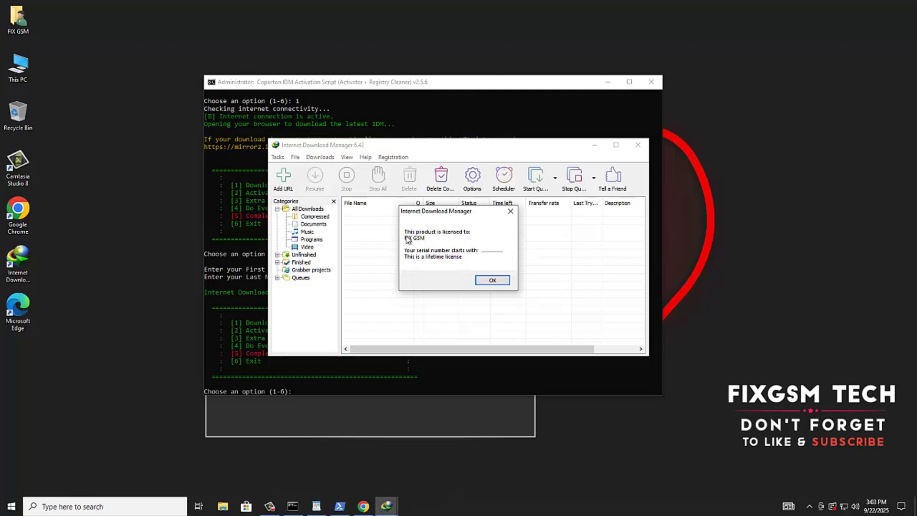
{"action": "left_click", "coordinate": [651, 81]}
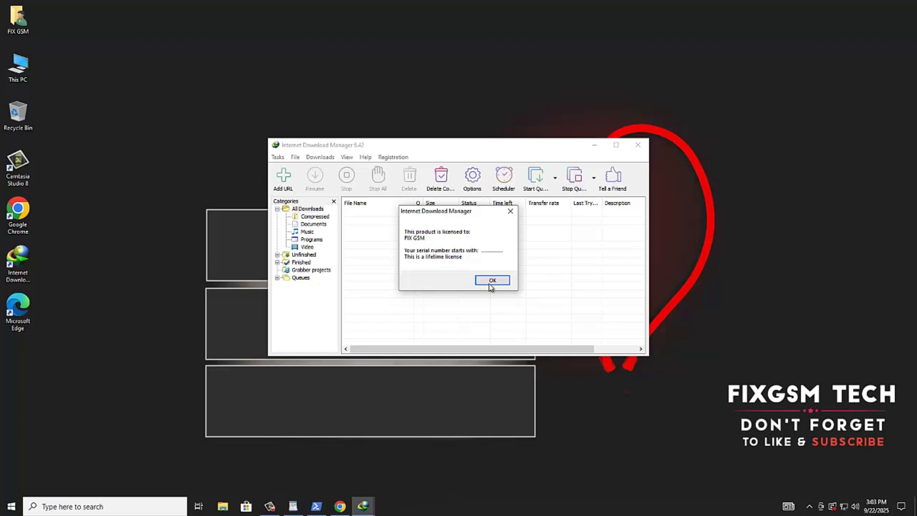
{"action": "left_click", "coordinate": [505, 282]}
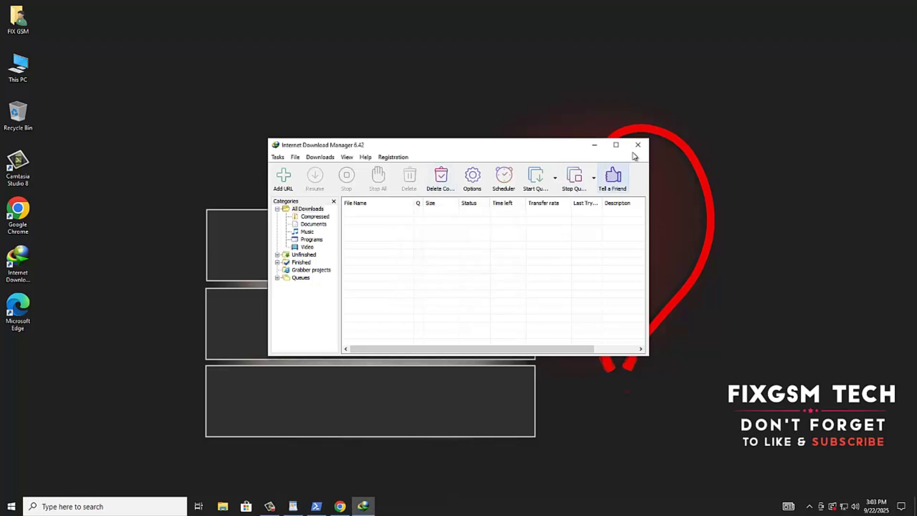